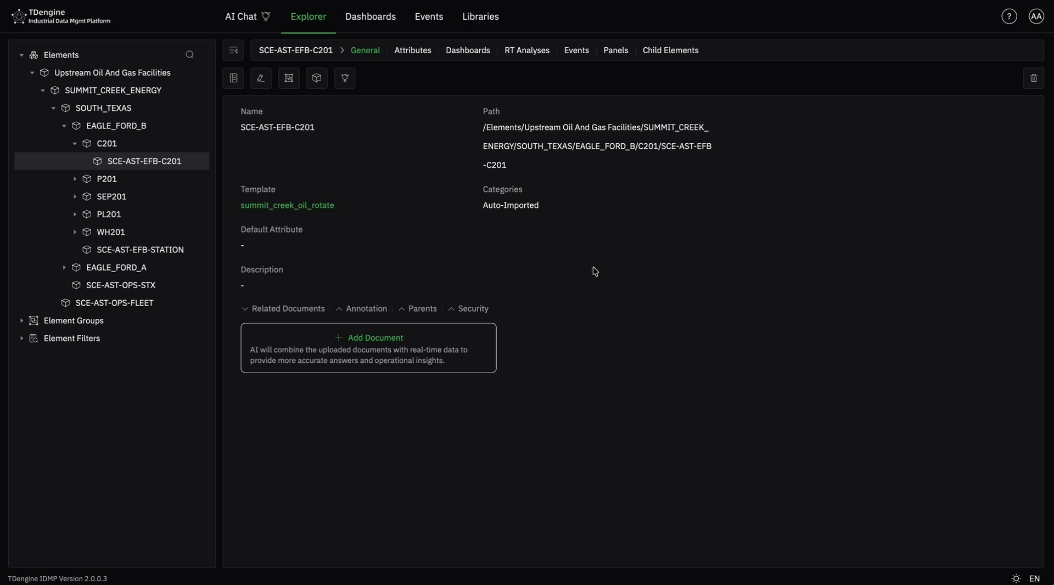
Generate an AI general analysis of element SCE-AST-EFB-C201's general information, read its findings and close it
left_click(345, 86)
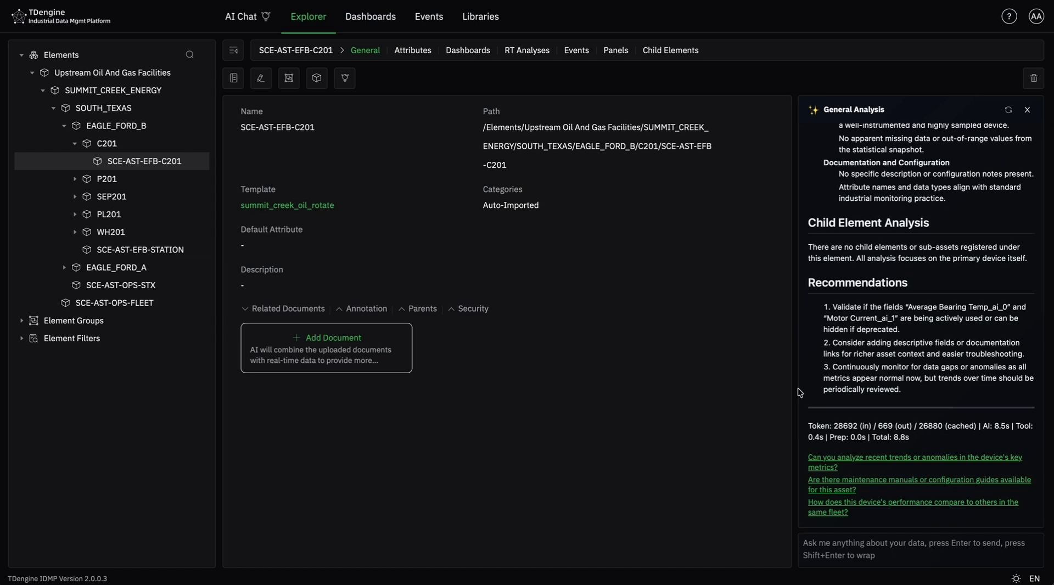
scroll(887, 324, "up", 15)
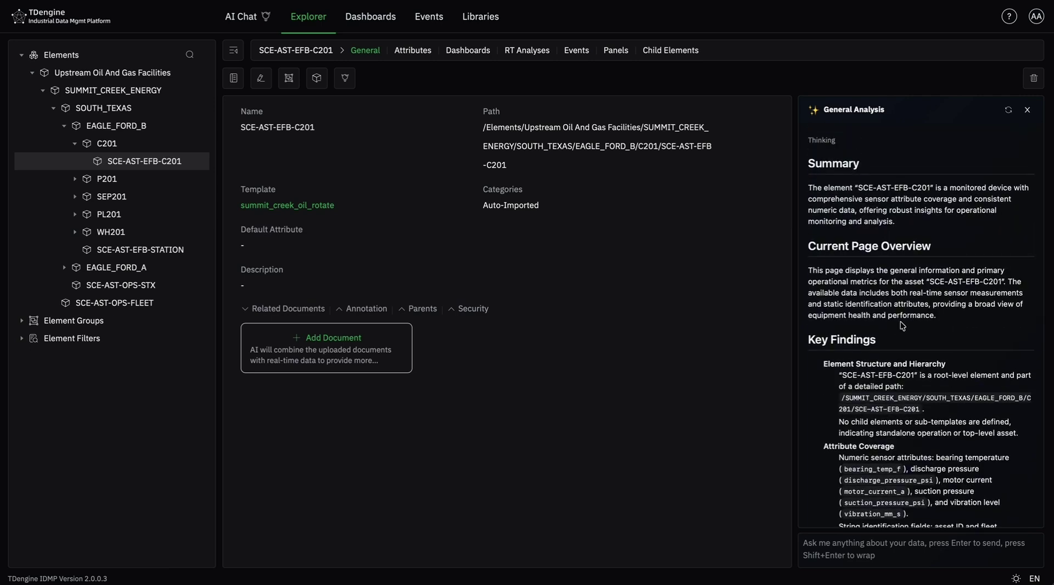
left_click(1027, 111)
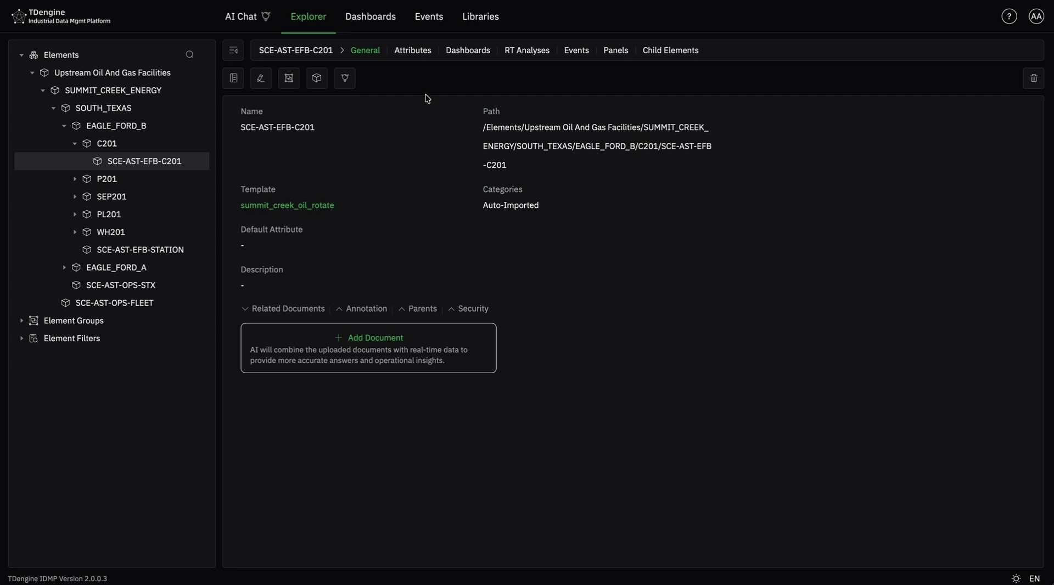
Generate an AI general analysis of the panels belonging to SCE-AST-EFB-C201 and review its summary and recommendations
left_click(614, 51)
left_click(557, 81)
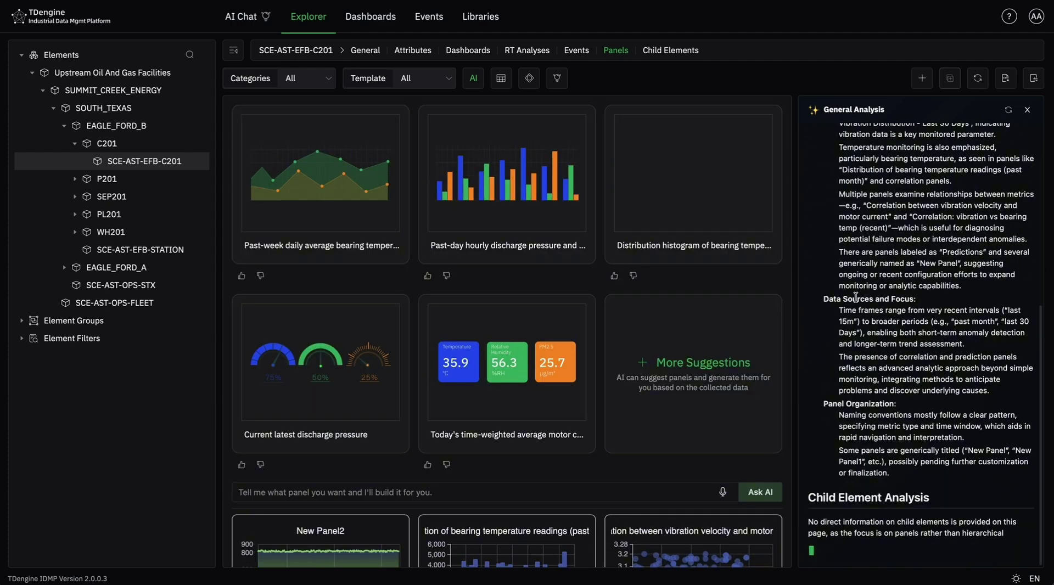
scroll(693, 263, "down", 6)
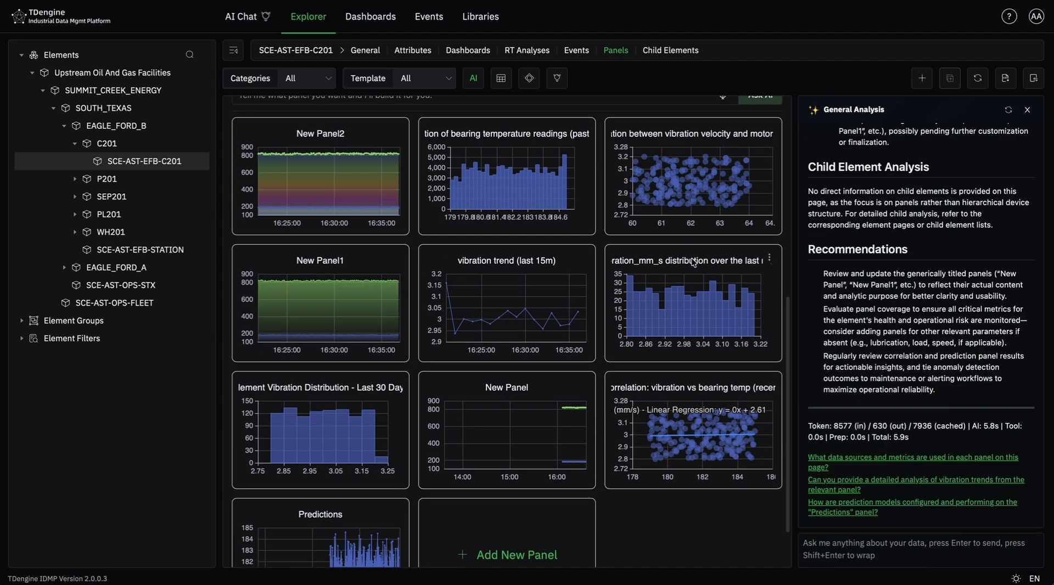
scroll(898, 268, "up", 10)
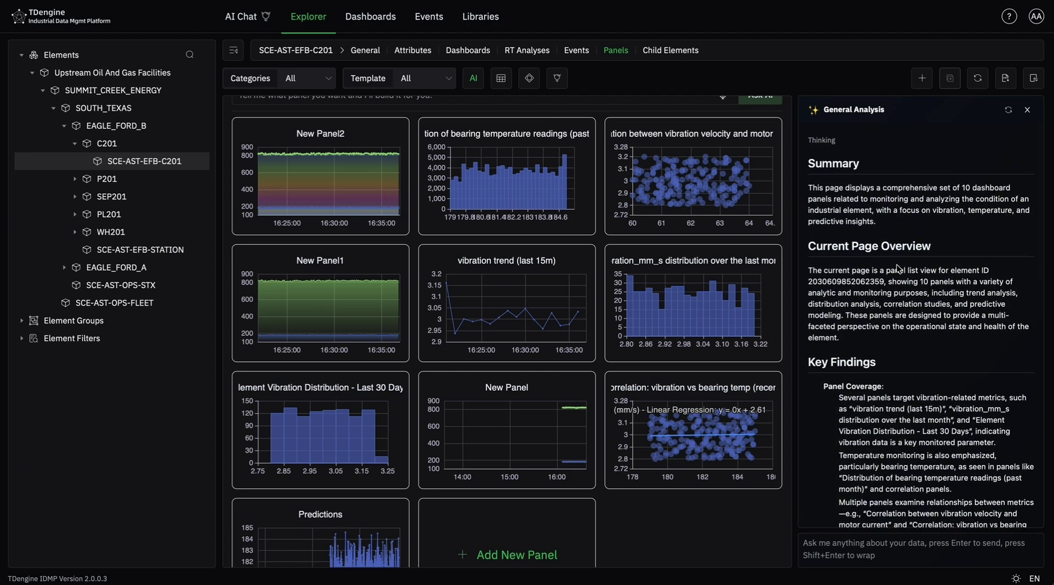
scroll(767, 232, "up", 5)
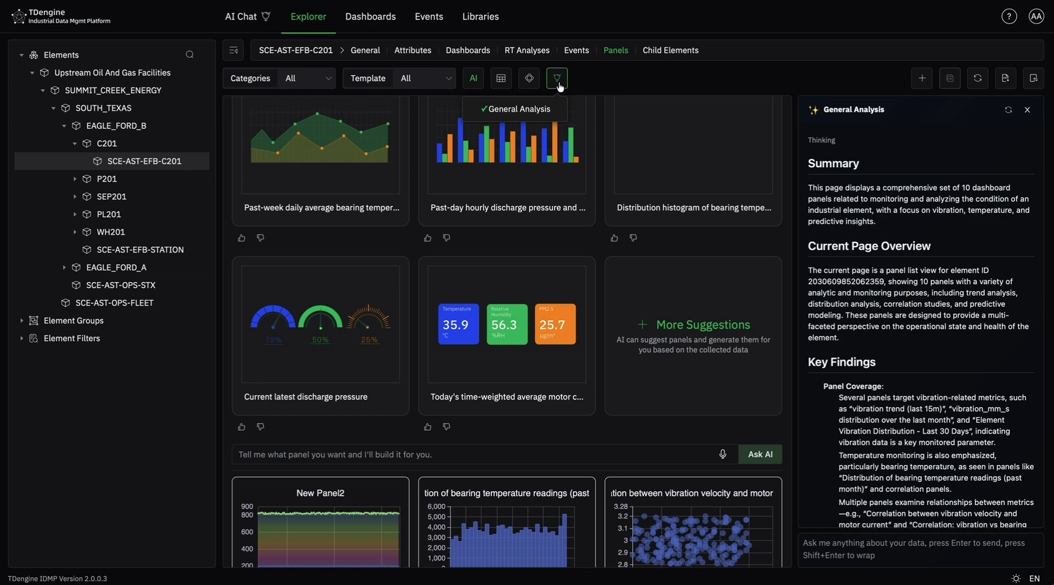
View the past-month bearing temperature distribution panel, generate AI data insights for it, read the report and return to the panel list
scroll(548, 389, "down", 2)
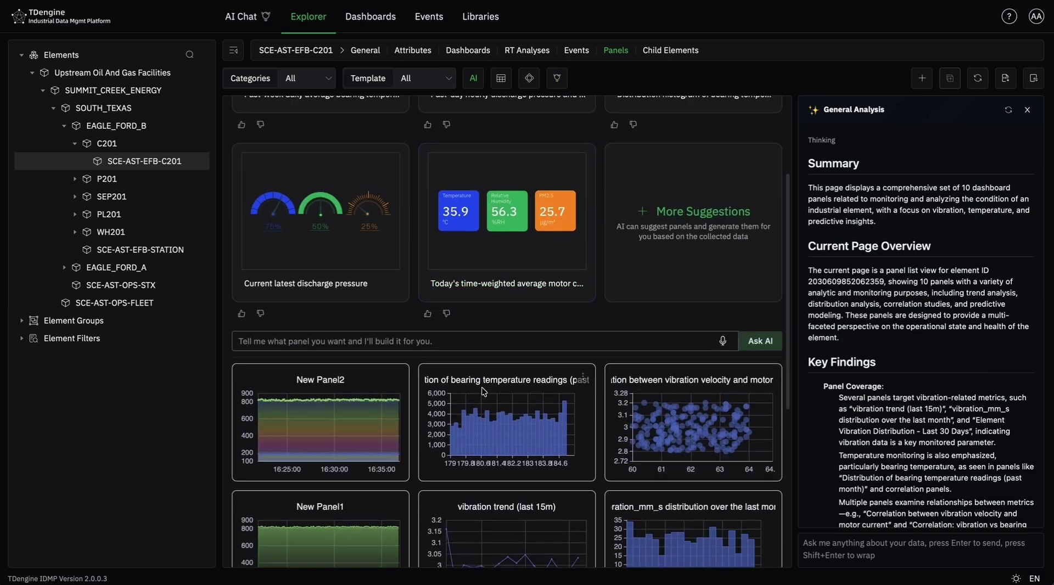
left_click(583, 377)
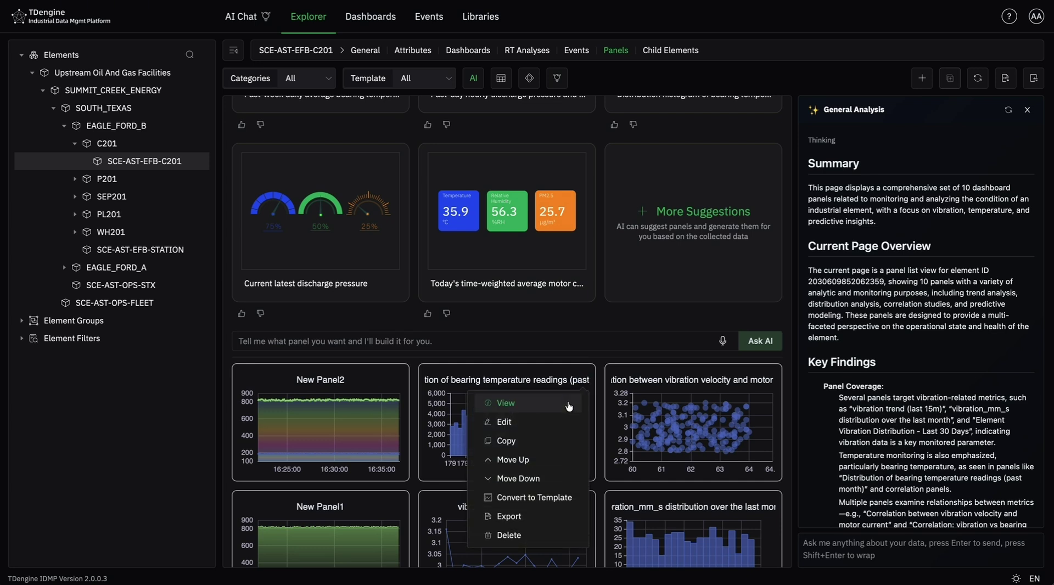
left_click(568, 405)
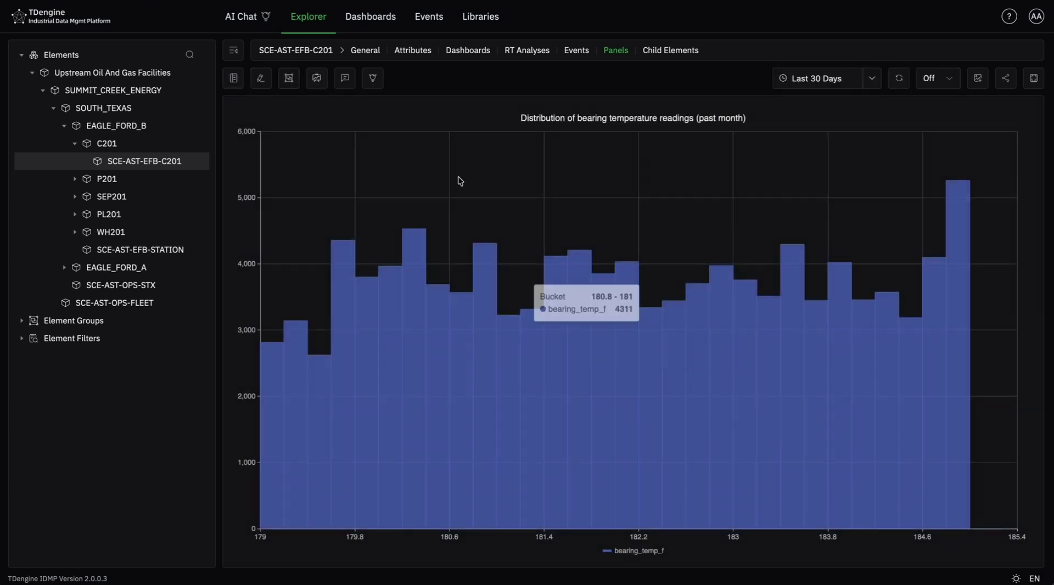
left_click(369, 81)
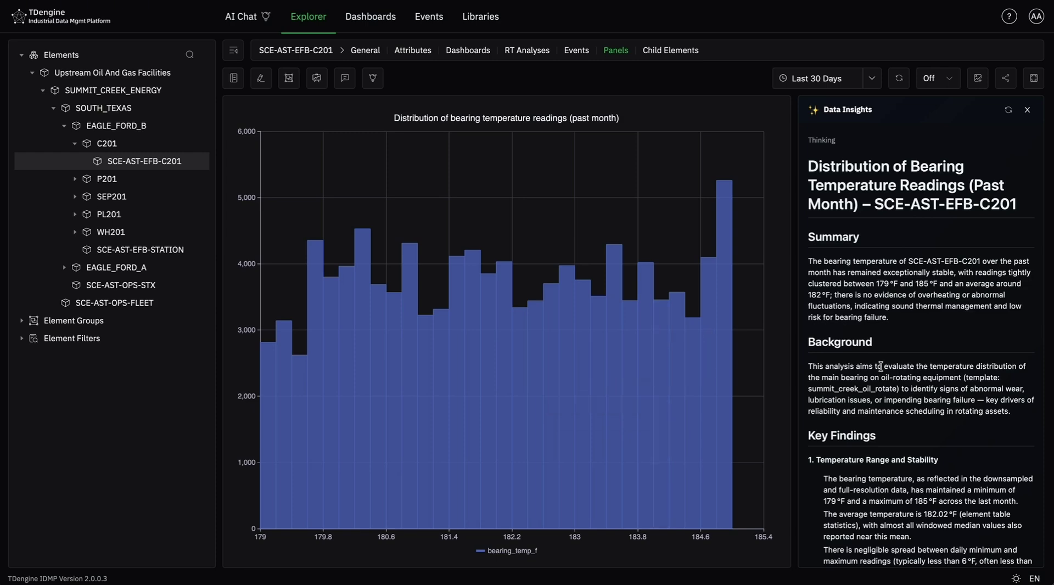
scroll(880, 366, "down", 10)
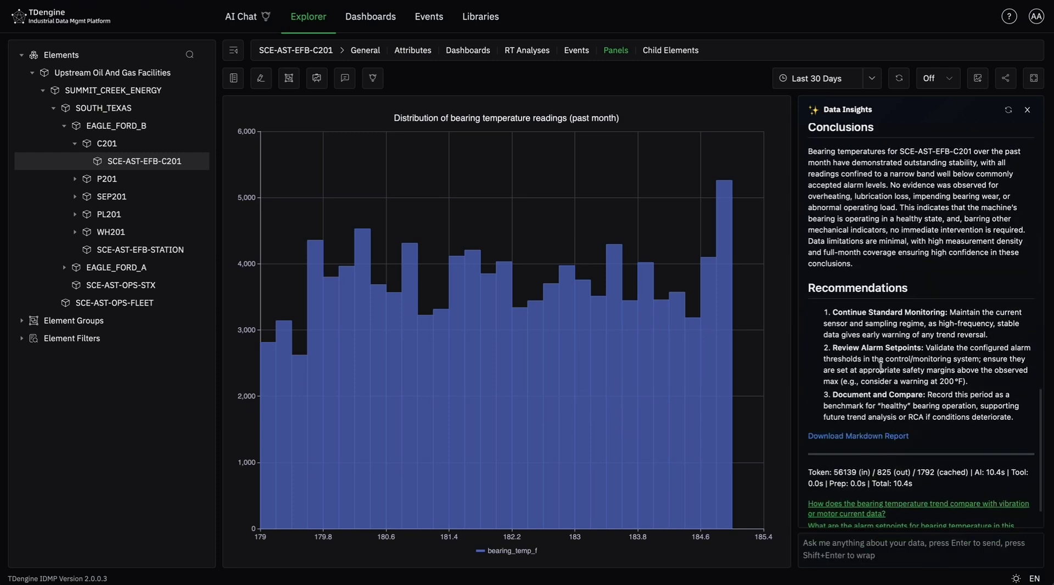
scroll(880, 367, "down", 2)
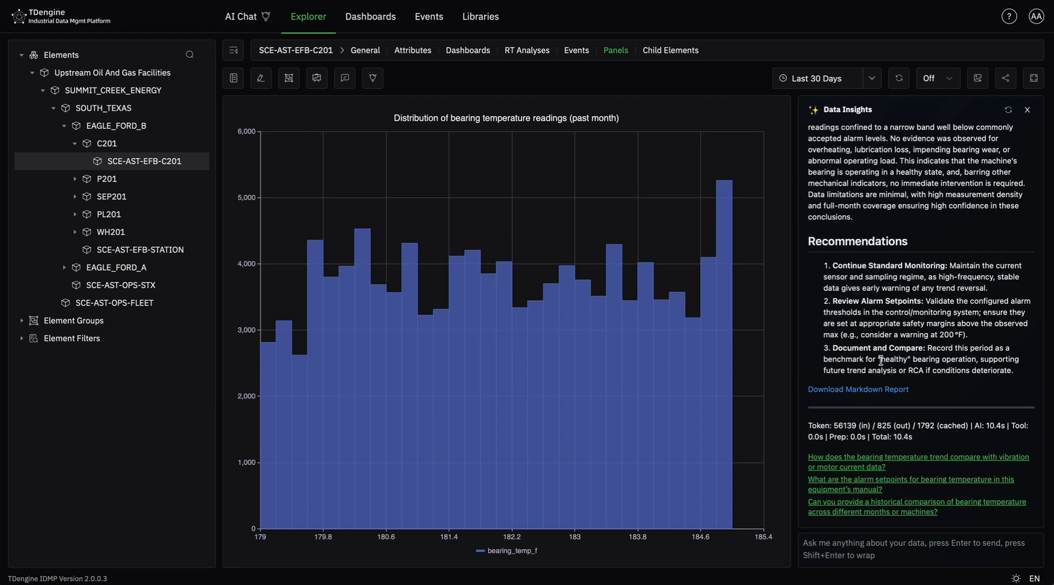
left_click(1027, 110)
left_click(240, 80)
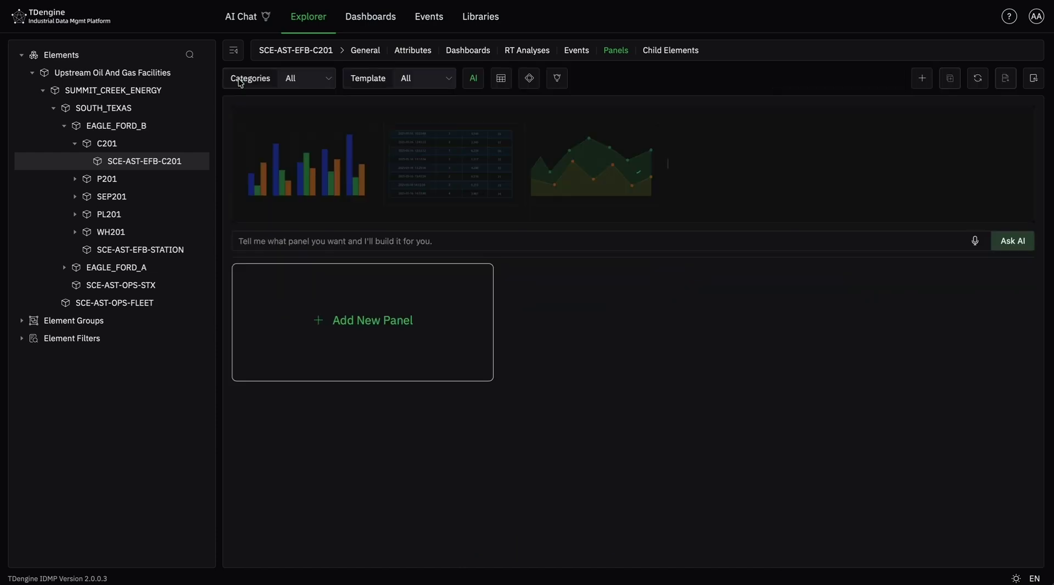
scroll(419, 237, "down", 1)
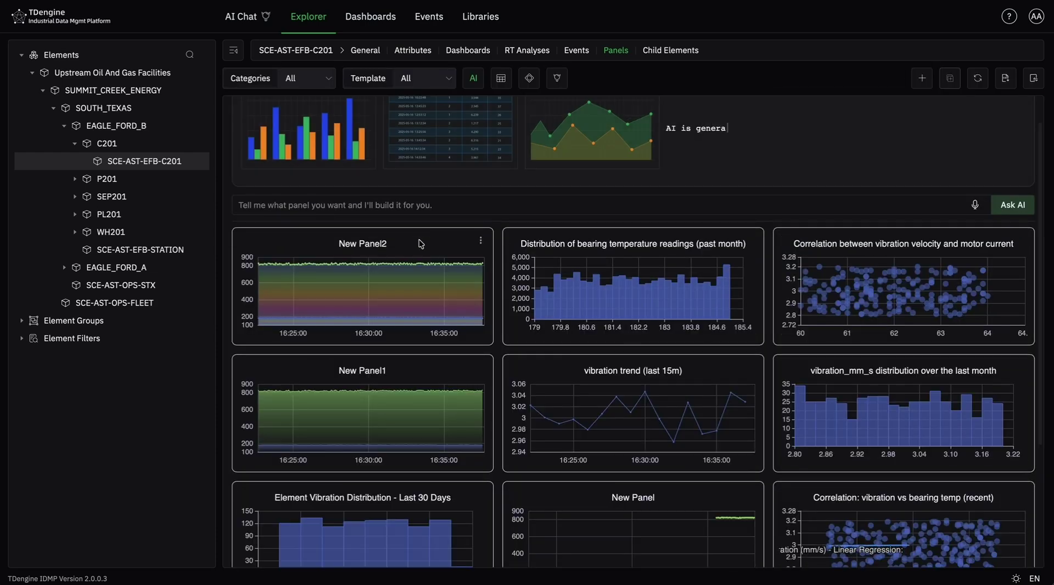
Generate an AI general analysis of SCE-AST-EFB-C201's attributes, review it and close it
left_click(416, 50)
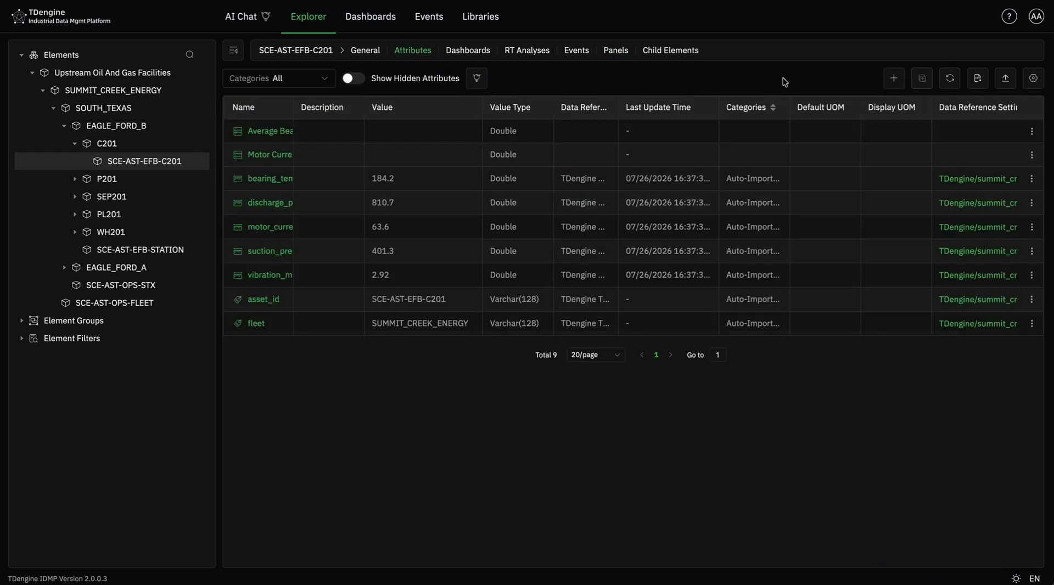
left_click(476, 78)
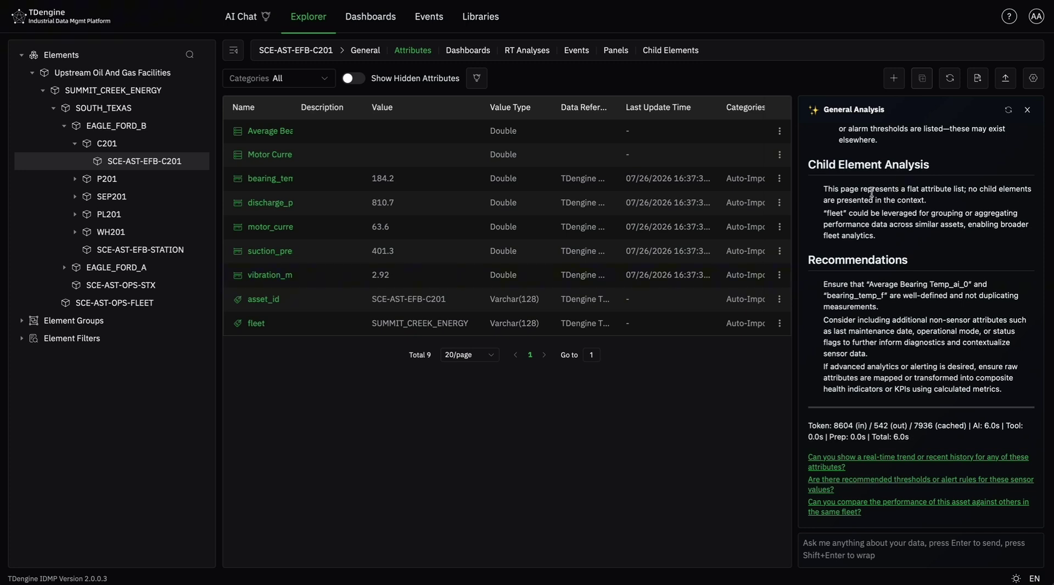
left_click(1027, 110)
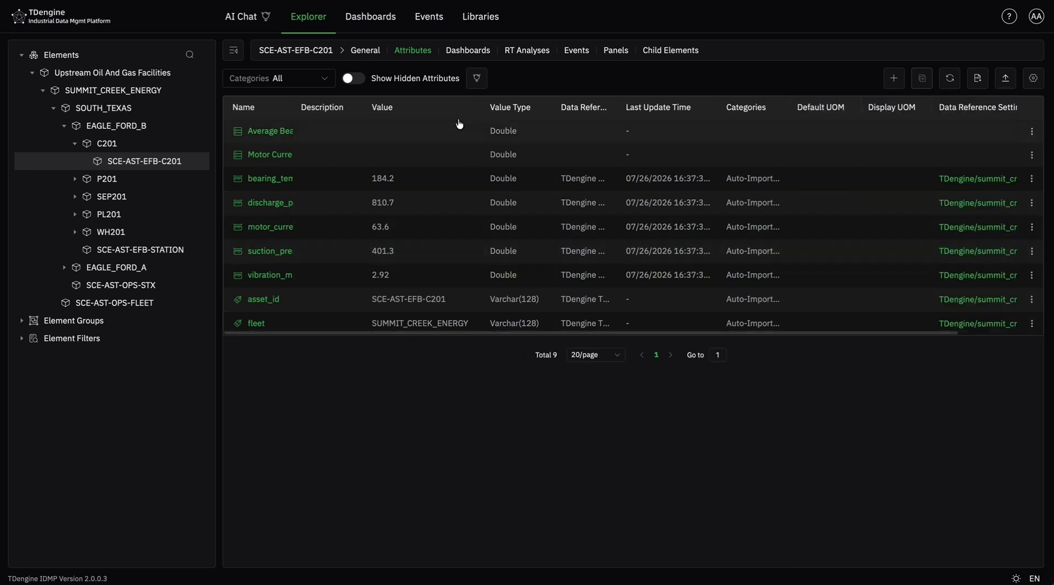
Open the Vessels & Export dashboard, generate its AI general analysis, read through it and close it
left_click(459, 54)
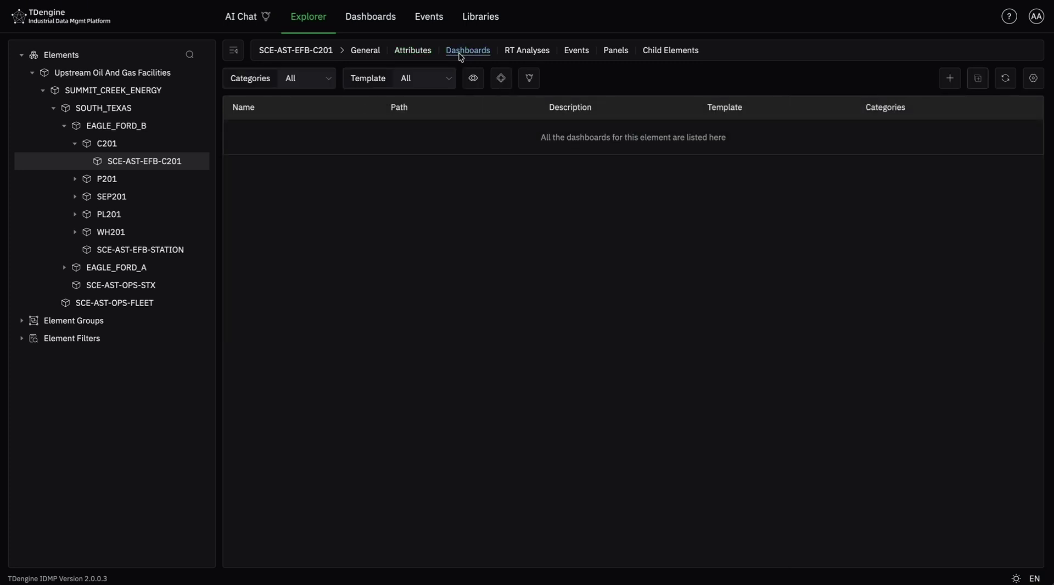
left_click(371, 13)
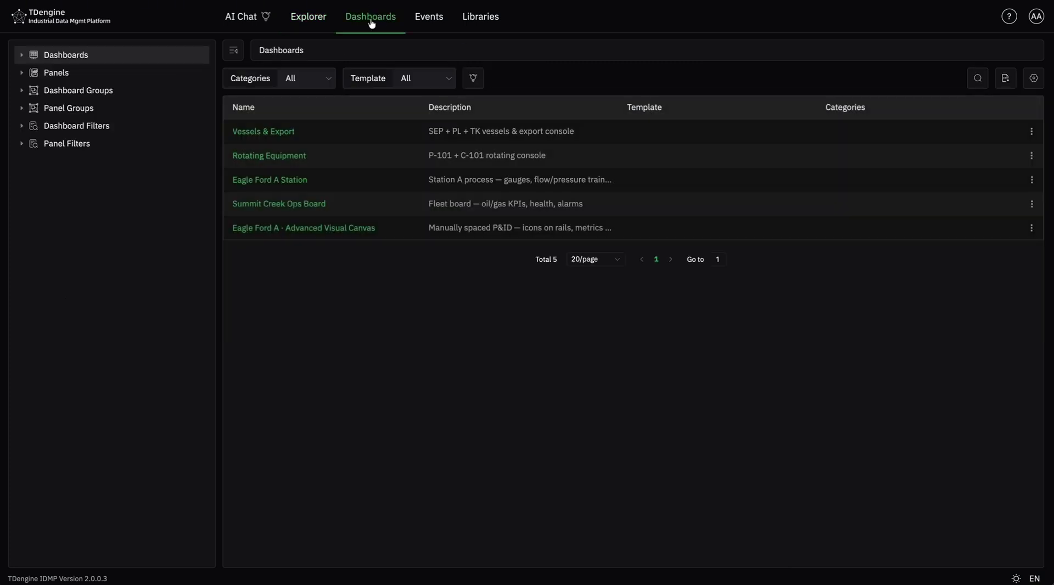
left_click(276, 136)
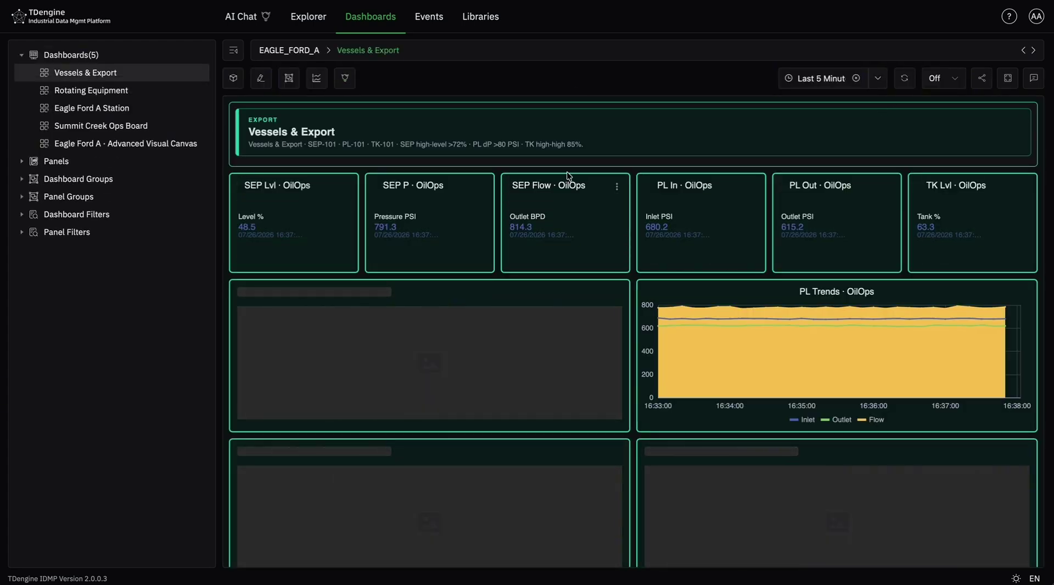
left_click(344, 79)
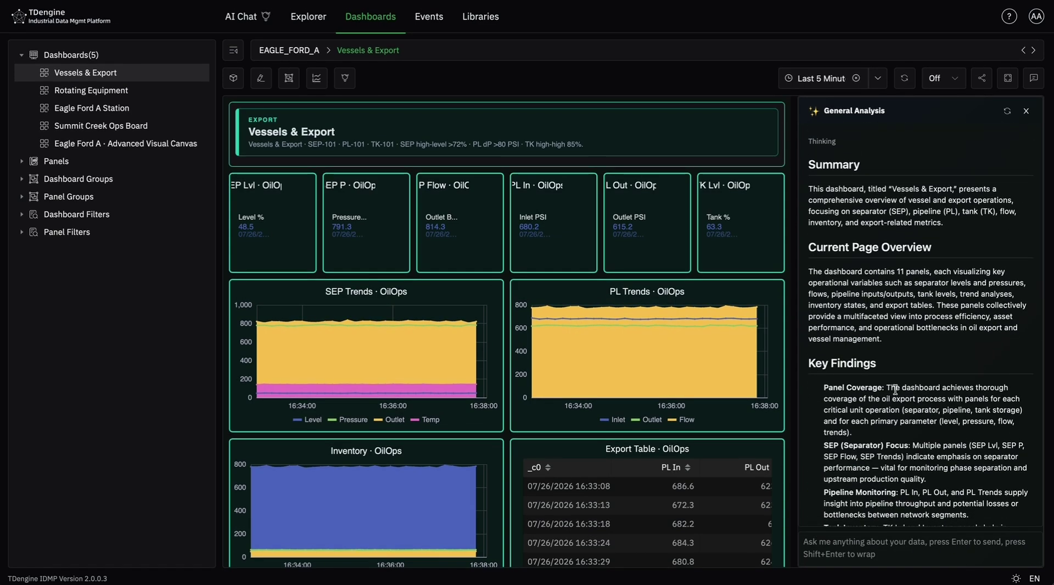
scroll(894, 390, "down", 6)
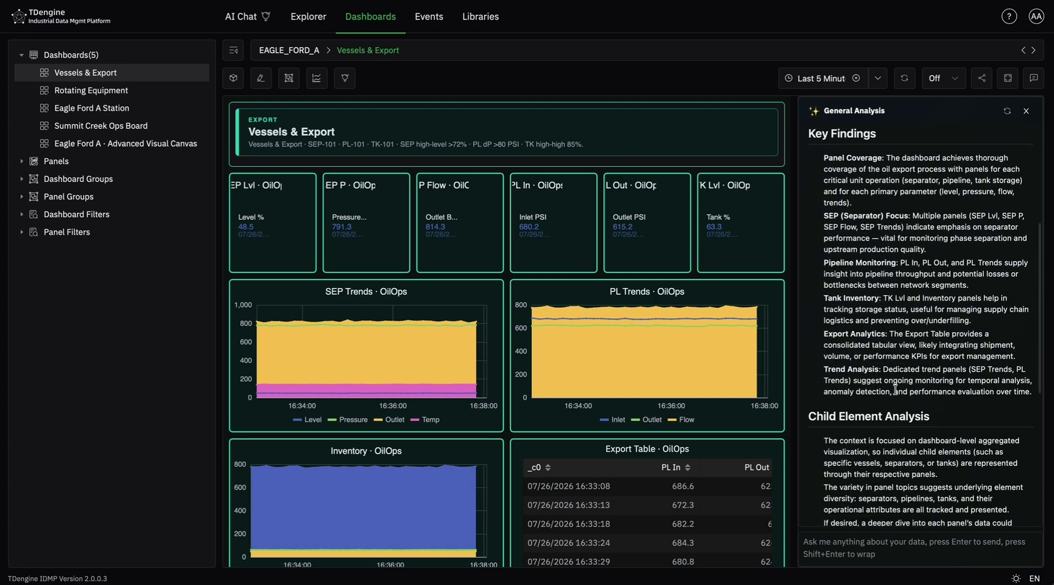
scroll(894, 388, "down", 4)
scroll(894, 389, "up", 10)
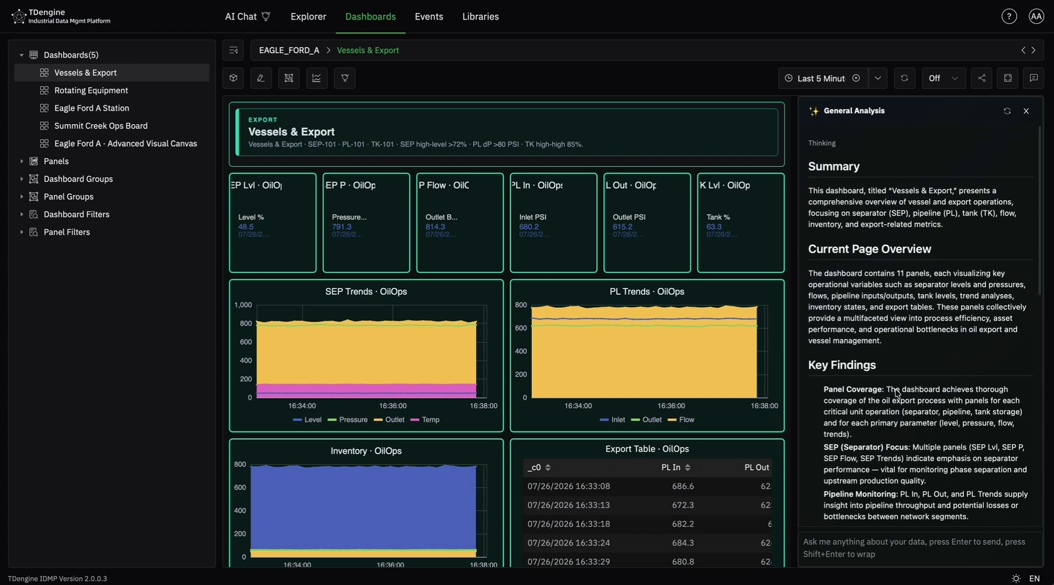
left_click(1025, 111)
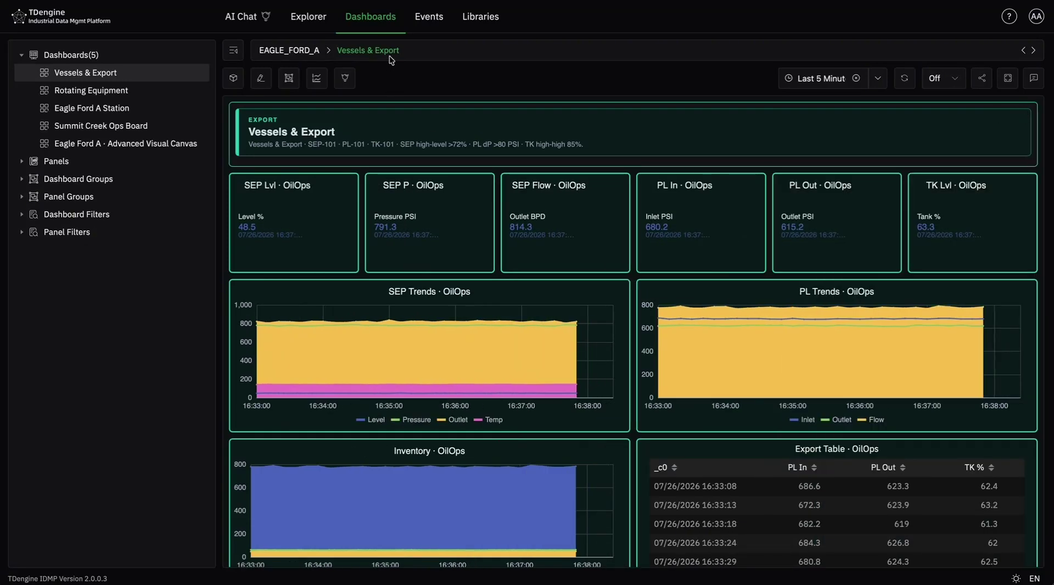
Generate an AI general analysis of the full event list, read its recommendations and close it
left_click(429, 29)
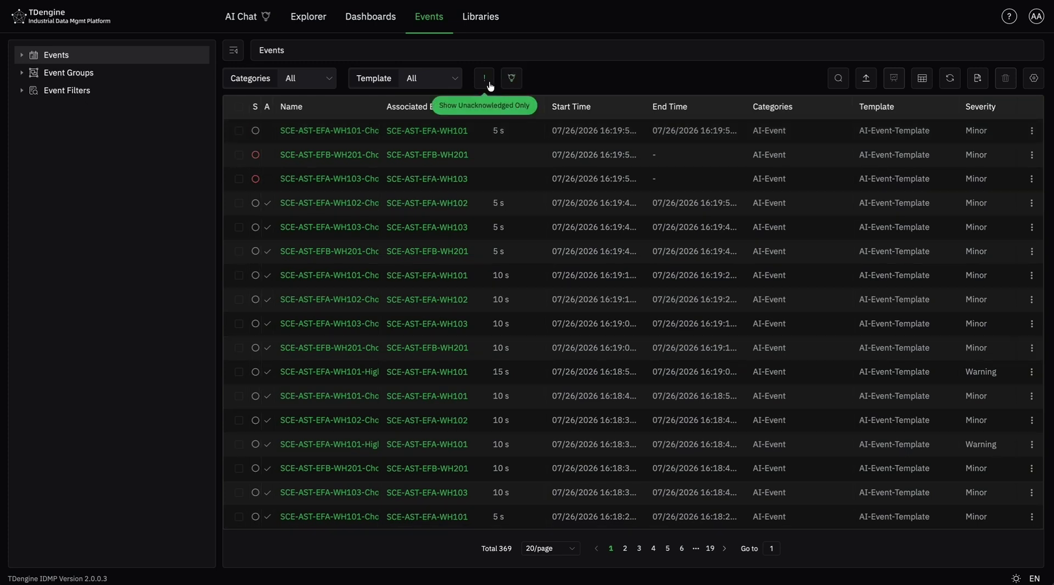
left_click(509, 80)
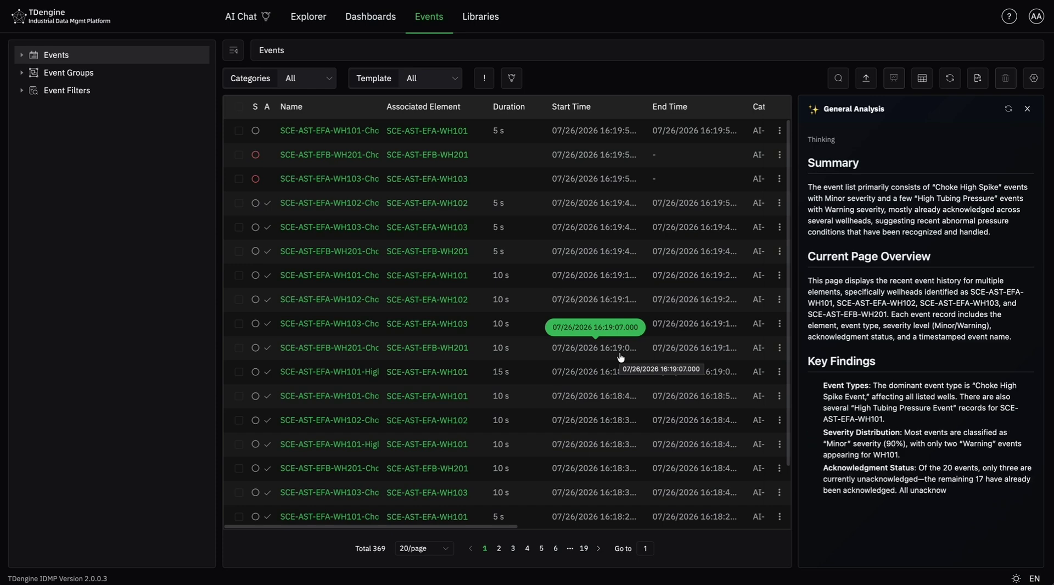
scroll(956, 377, "down", 1)
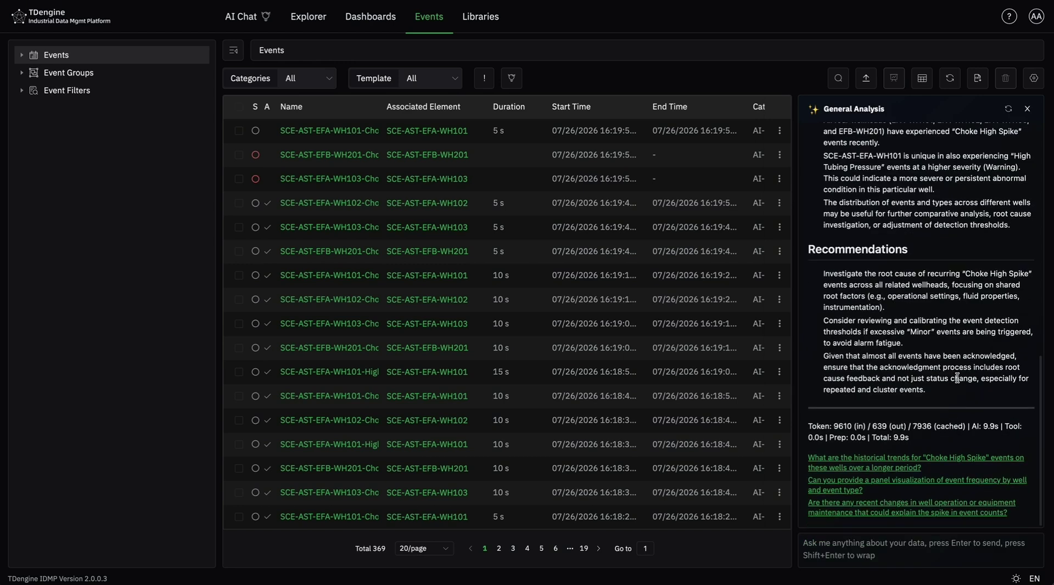
left_click(1026, 108)
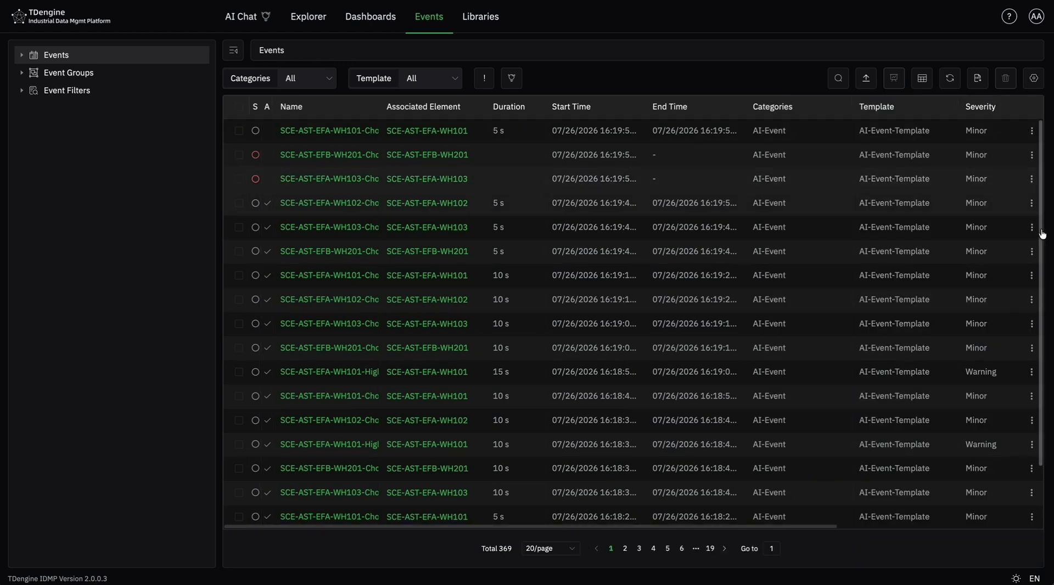
Add the 5 s Choke High Spike events of SCE-AST-EFA-WH102 and SCE-AST-EFA-WH103 to the Analysis Workbench
left_click(1031, 205)
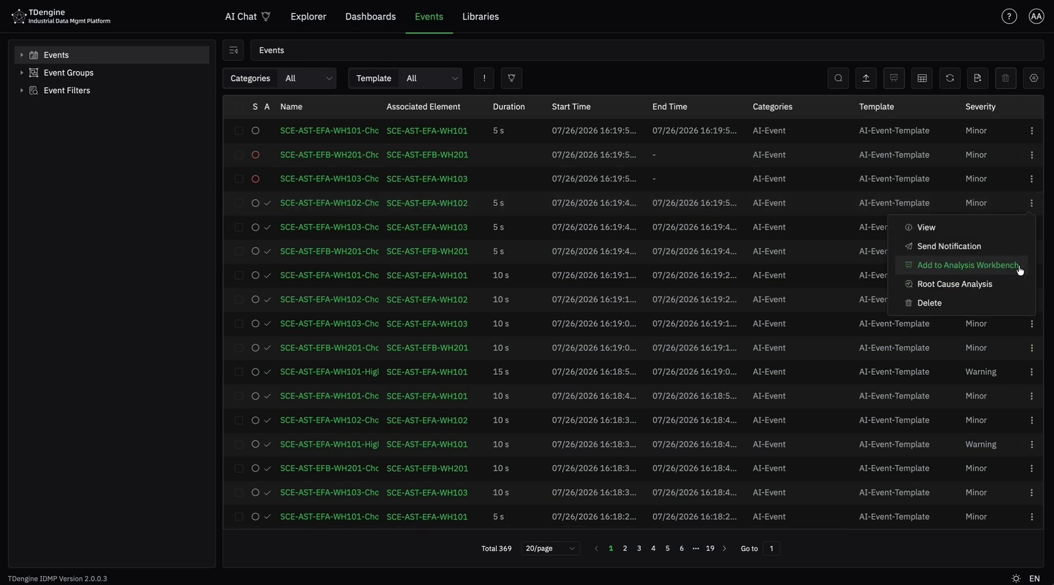
left_click(1019, 267)
left_click(1031, 249)
left_click(1010, 311)
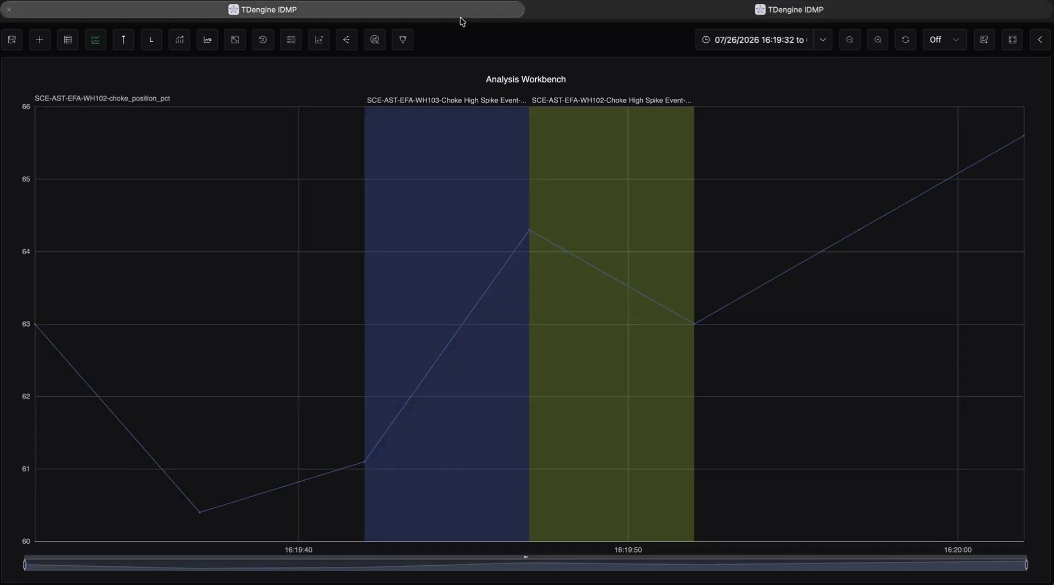
Add the 10 s SCE-AST-EFA-WH102 Choke High Spike event and the 15 s SCE-AST-EFA-WH101 High Tubing Pressure event to the Analysis Workbench
left_click(459, 17)
left_click(1031, 321)
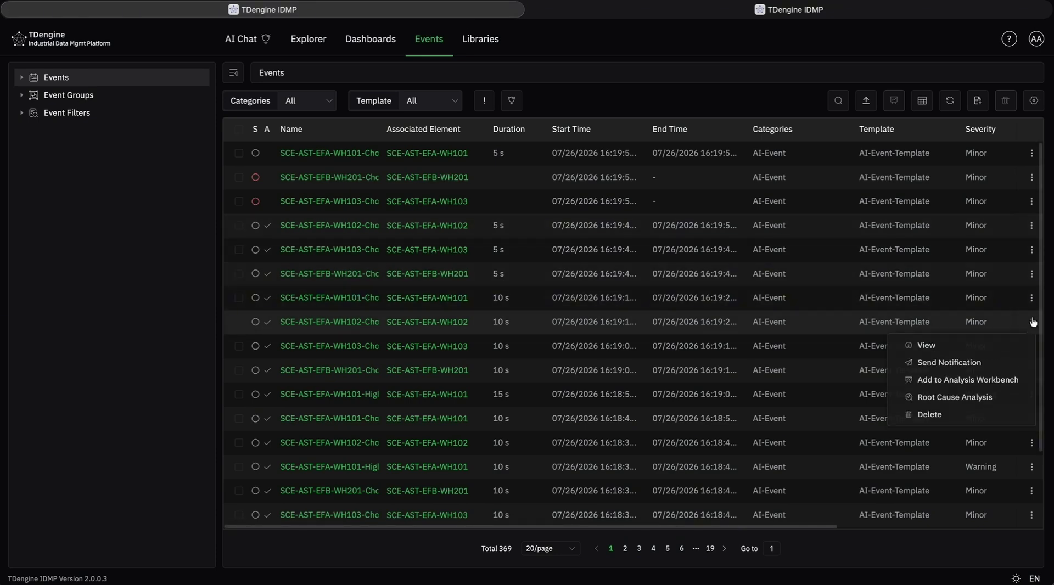
left_click(1005, 384)
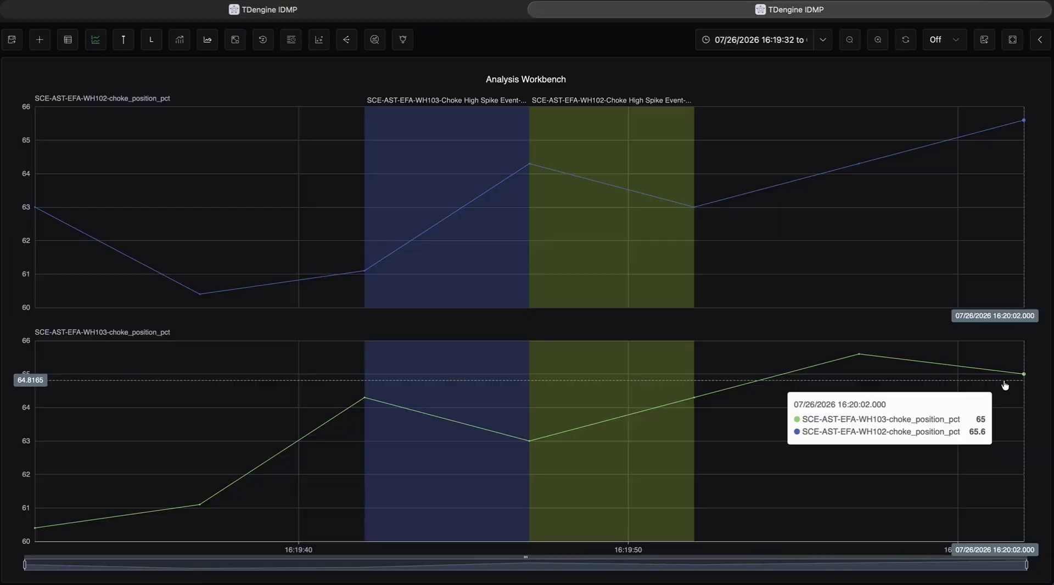
left_click(470, 12)
left_click(1031, 394)
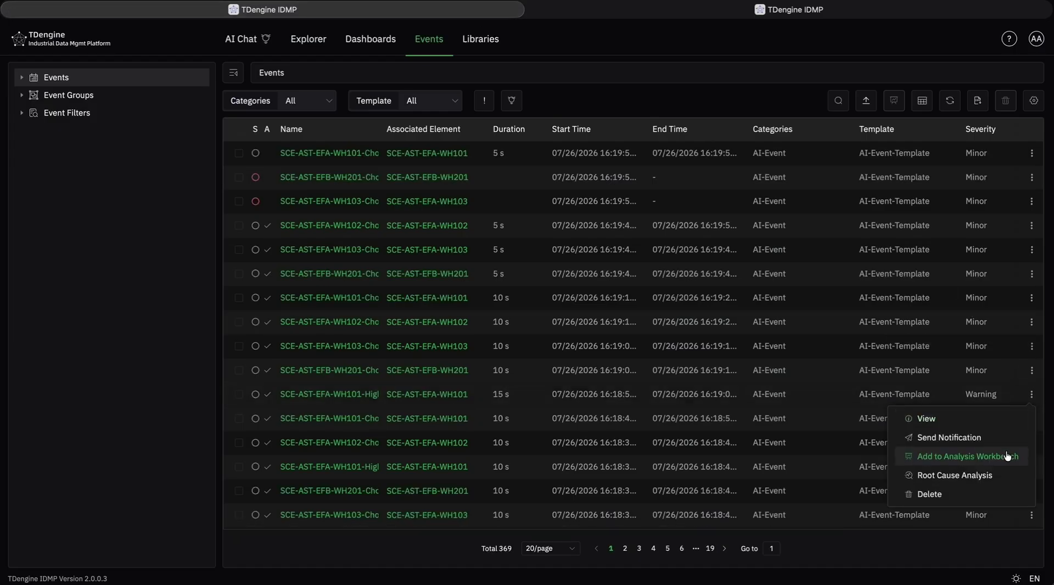
left_click(955, 455)
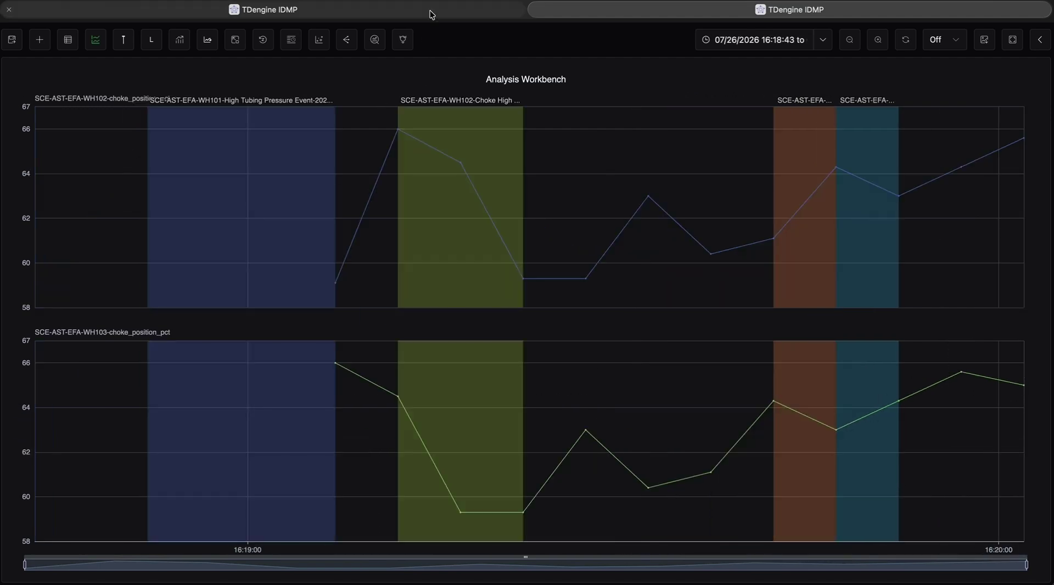
Add the 10 s SCE-AST-EFB-WH201 Choke High Spike event from the event list to the Analysis Workbench
left_click(430, 12)
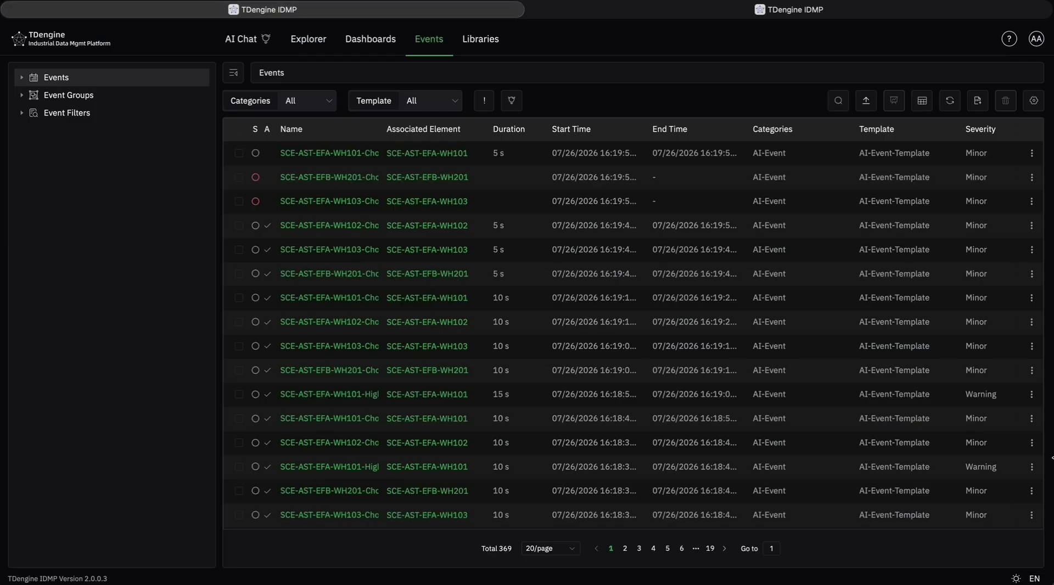
left_click(1031, 491)
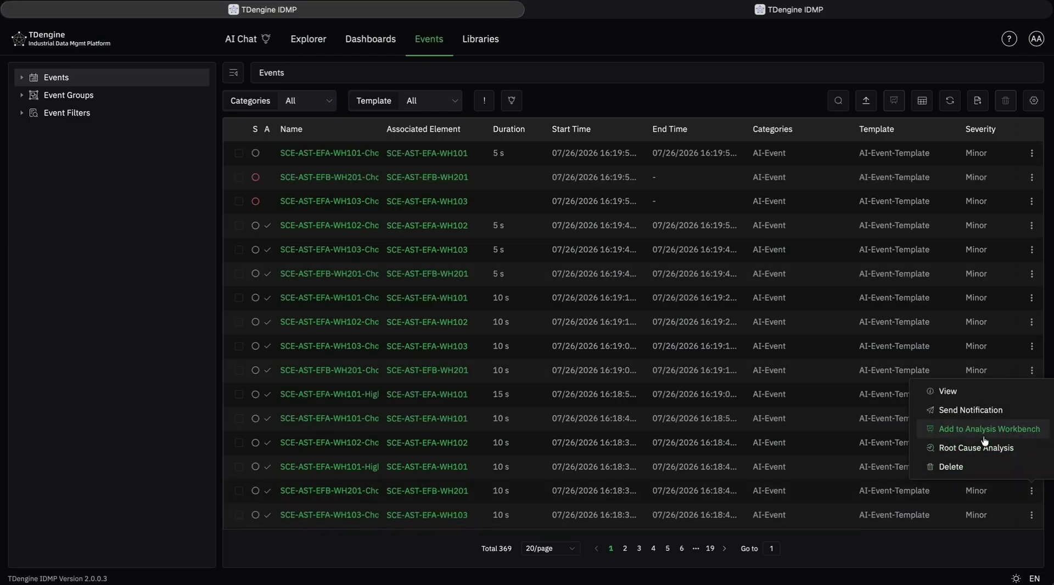
left_click(982, 434)
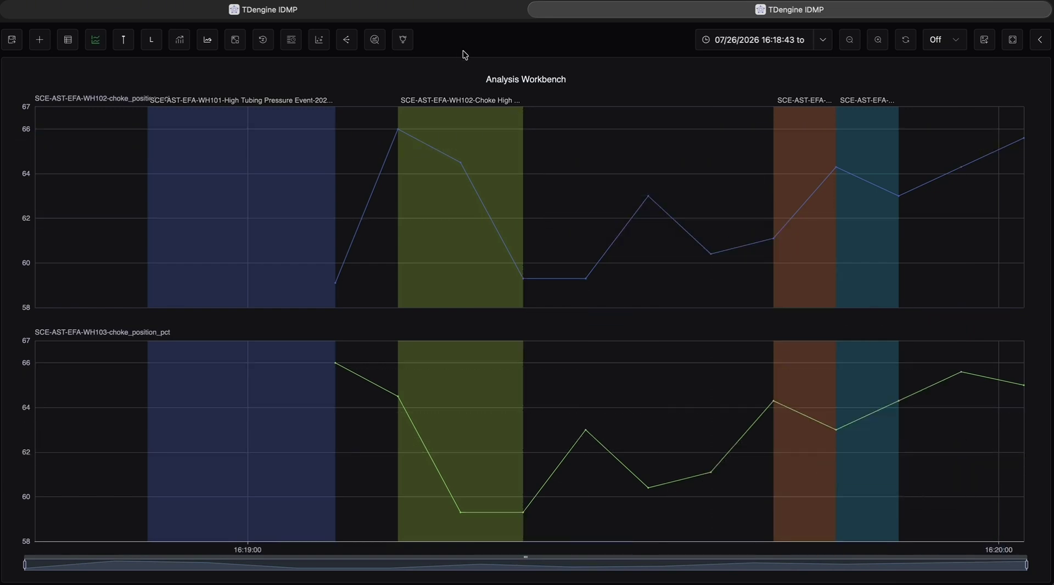
left_click(452, 12)
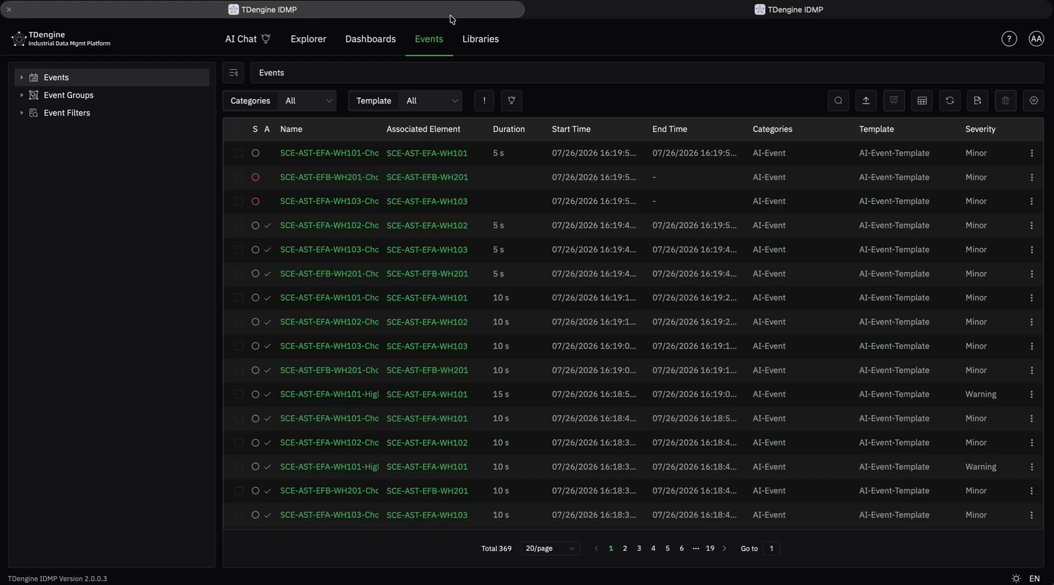
left_click(1031, 491)
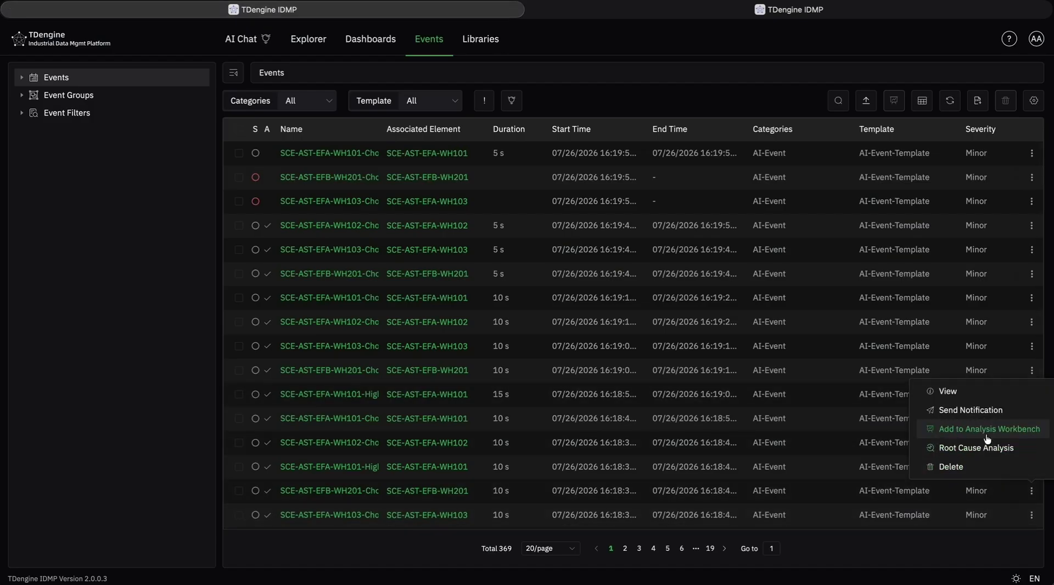
left_click(965, 426)
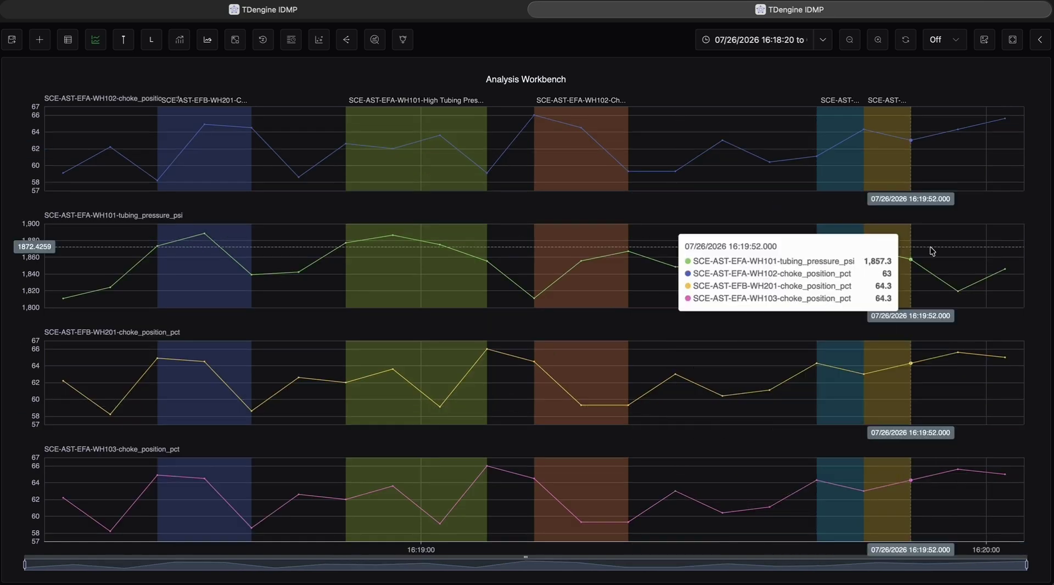
Regenerate the AI data insights for the workbench trends and events, and read through the findings and recommendations
left_click(403, 40)
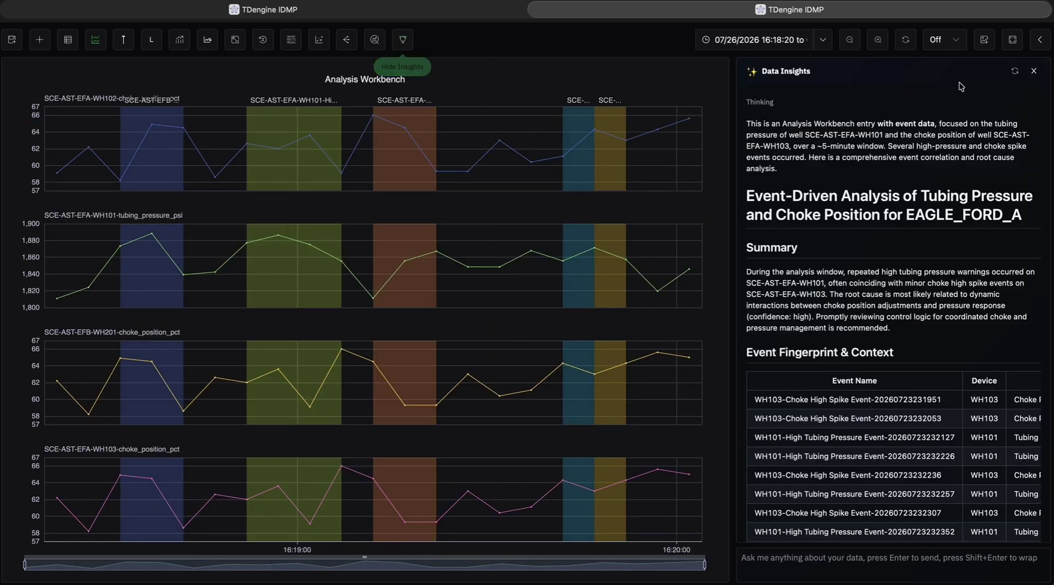
left_click(1013, 72)
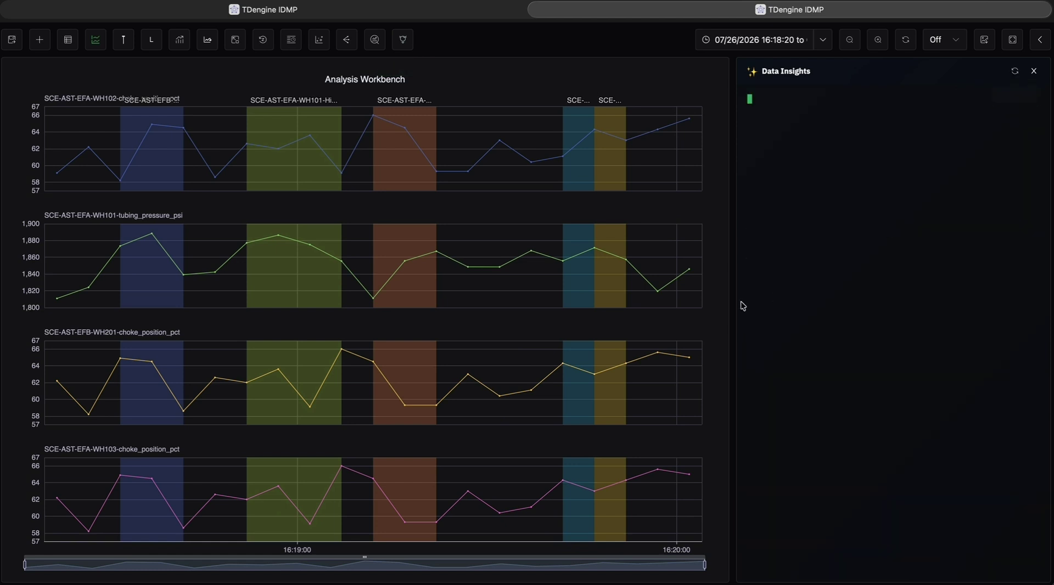
mouse_move(565, 310)
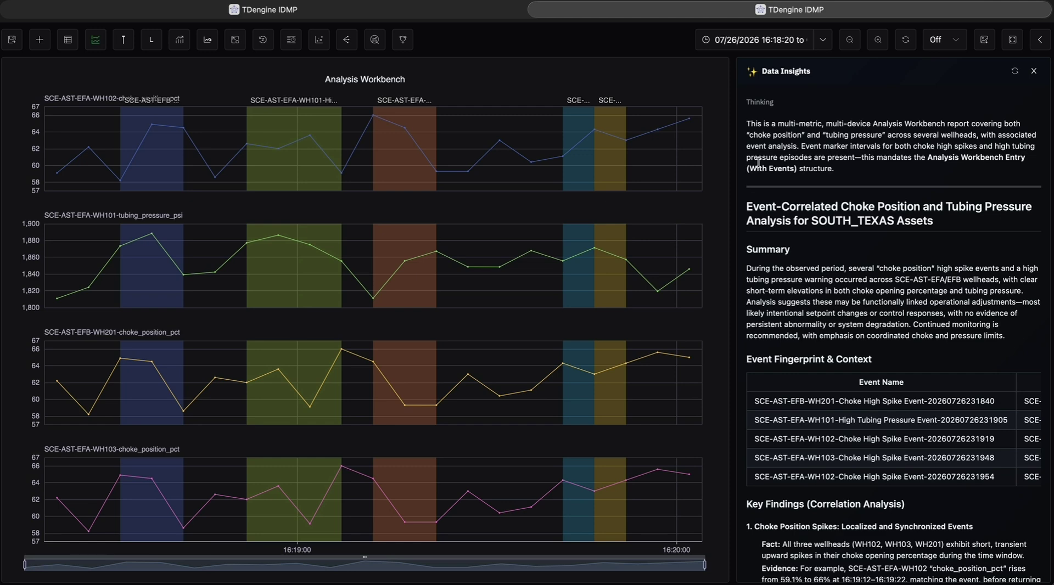
scroll(926, 266, "down", 5)
scroll(925, 266, "down", 3)
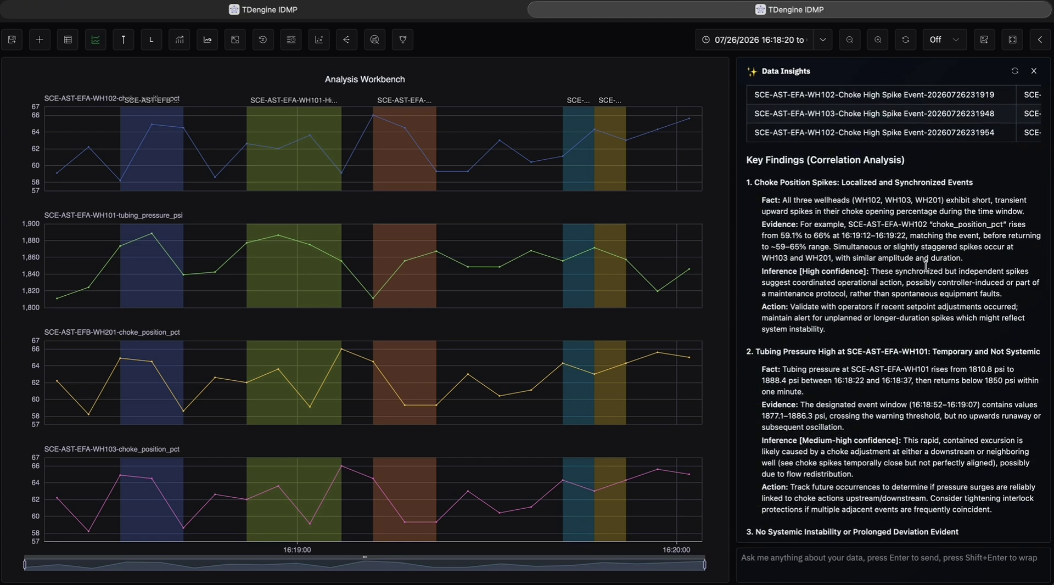
scroll(925, 266, "down", 10)
scroll(925, 266, "down", 1)
scroll(926, 266, "down", 8)
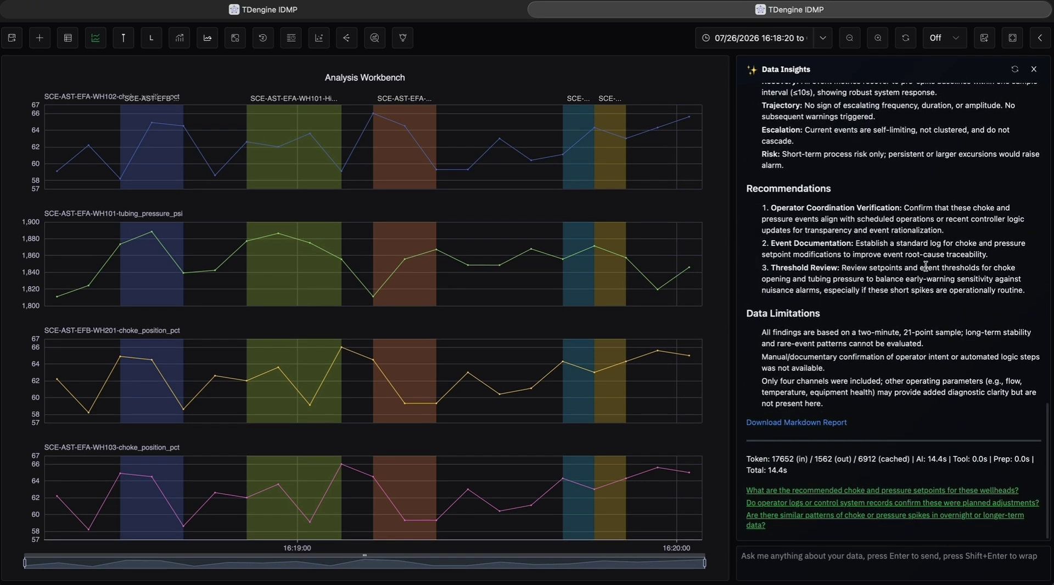
scroll(829, 517, "down", 10)
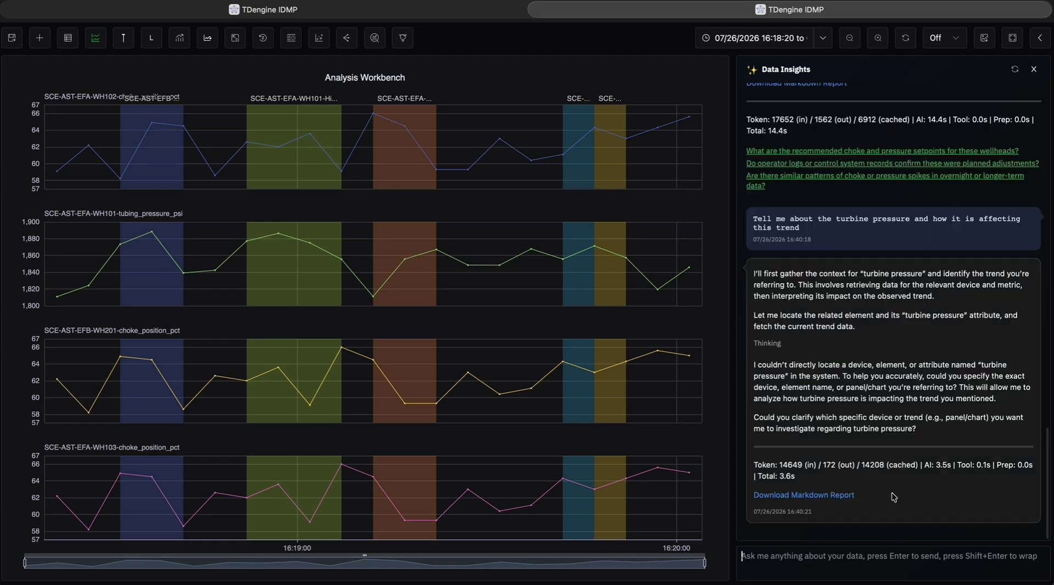
Copy the phrase "Tubing pressure at SCE-AST-EFA-WH101" from the Fact line of the second key finding
scroll(831, 486, "up", 10)
scroll(833, 491, "up", 10)
scroll(828, 367, "up", 2)
left_click_drag(824, 346, 762, 316)
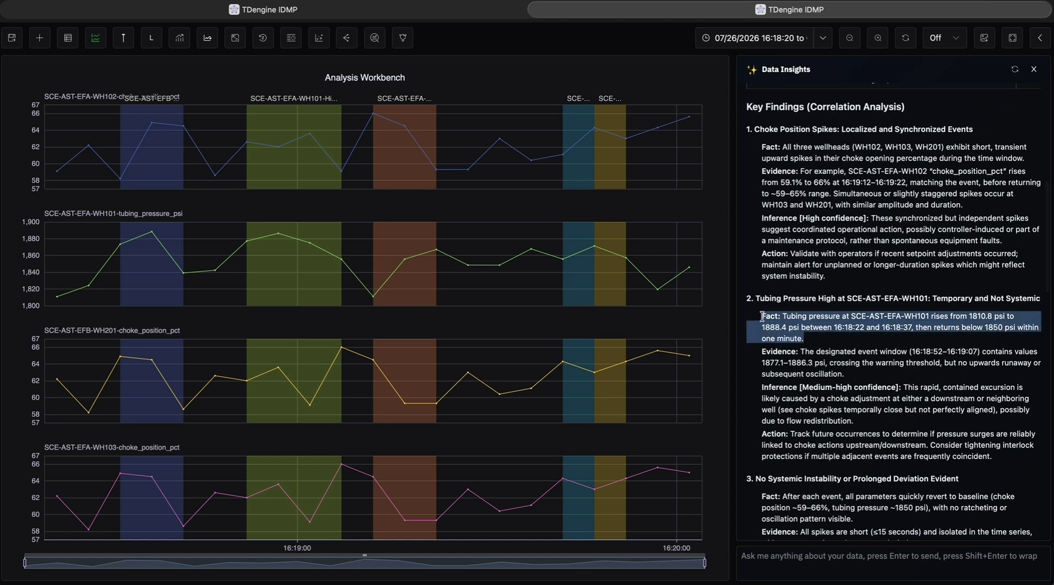
left_click(762, 316)
left_click_drag(783, 316, 937, 317)
key("super+c")
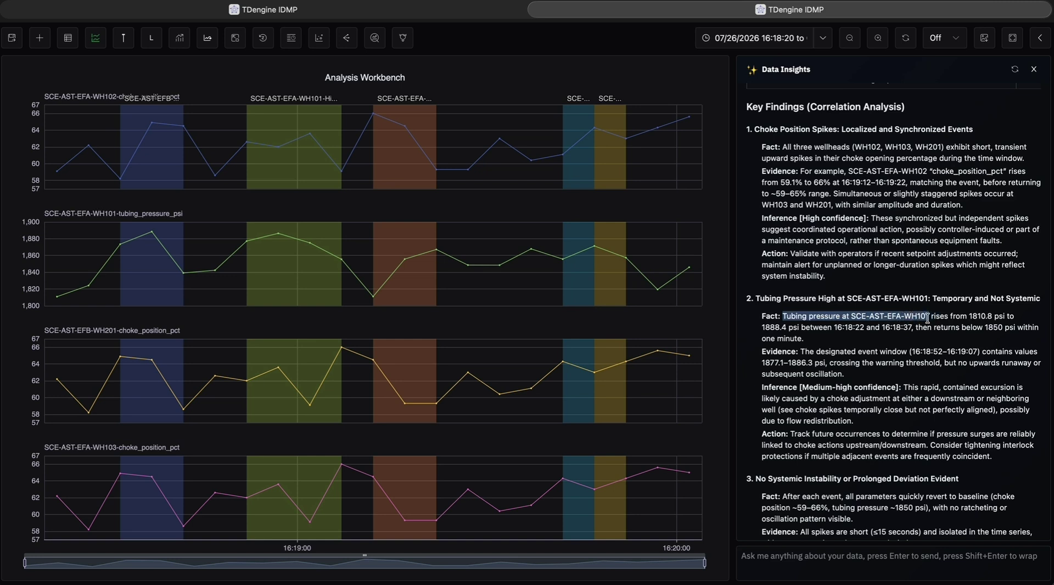
Ask the data insights assistant "Tubing pressure at SCE-AST-EFA-WH101 related to the rest of the trend", reusing the copied phrase
left_click(801, 556)
key("super+v")
type("related t")
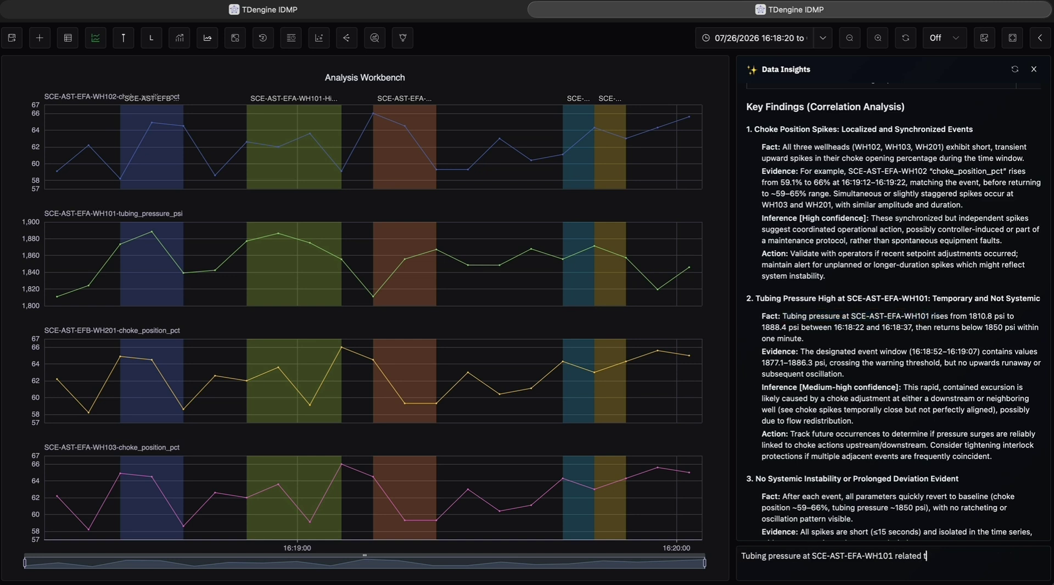
type("o the trend")
key("BackSpace")
key("BackSpace")
key("BackSpace")
key("BackSpace")
key("BackSpace")
key("BackSpace")
type("rest of the trend")
key("Return")
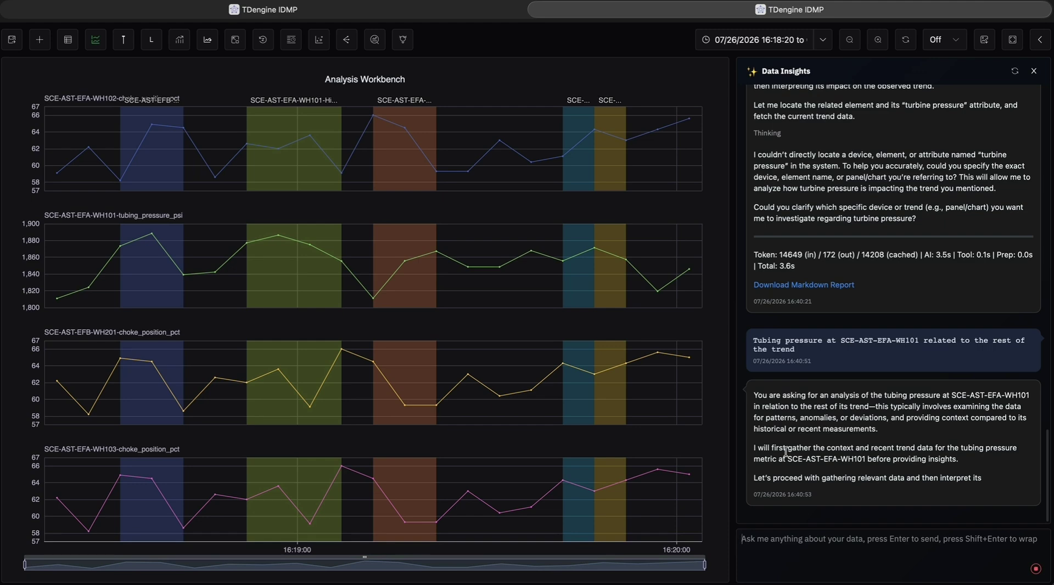